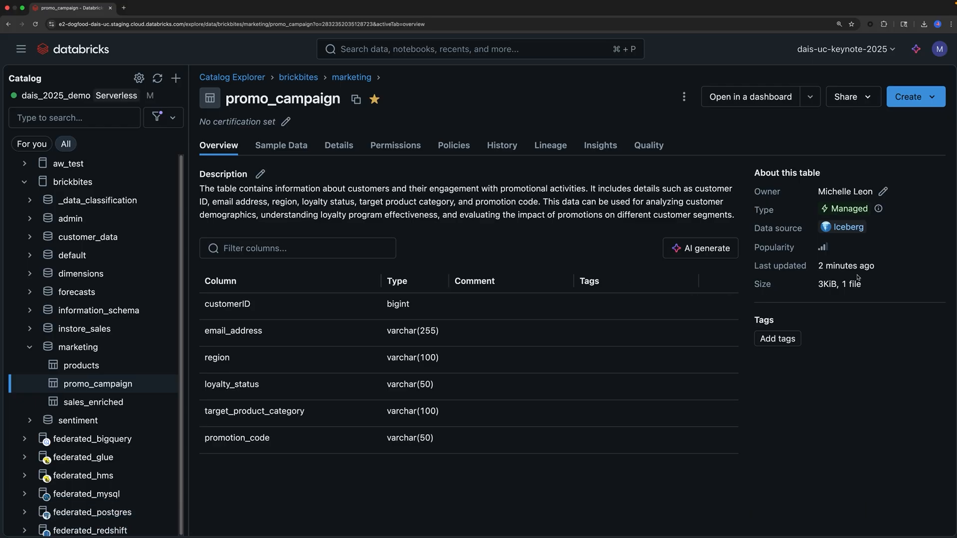
- Review the benefits of Unity Catalog managed tables for promo_campaign, then view the table's sample data
click(879, 209)
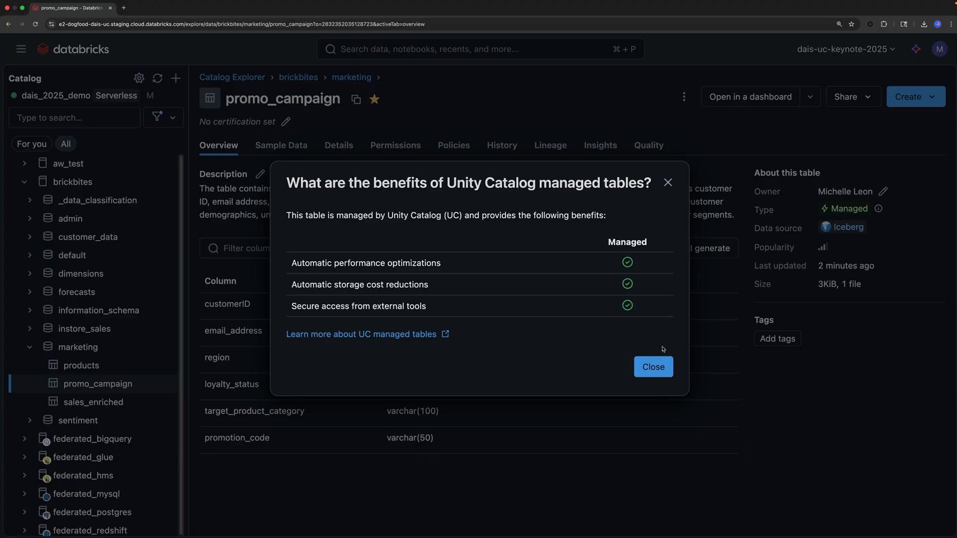
click(658, 365)
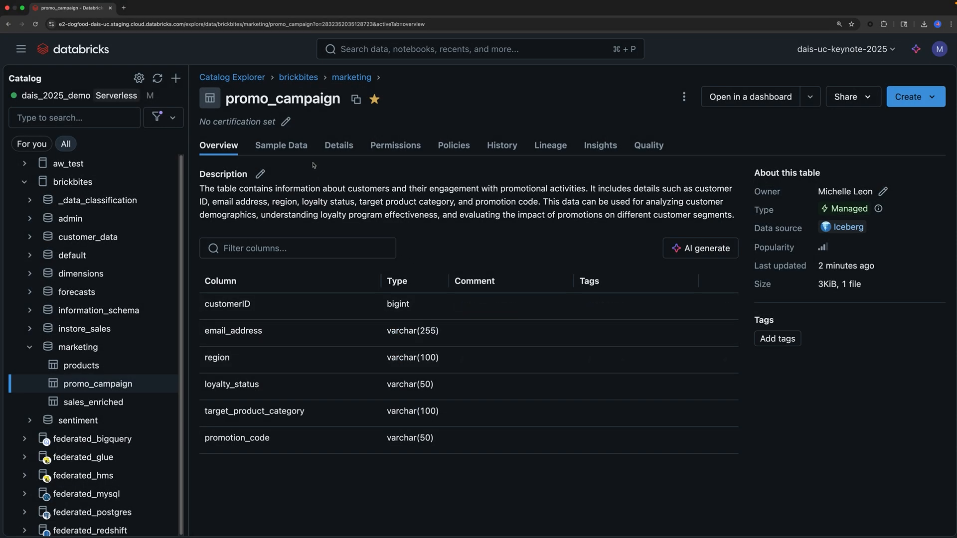
click(301, 147)
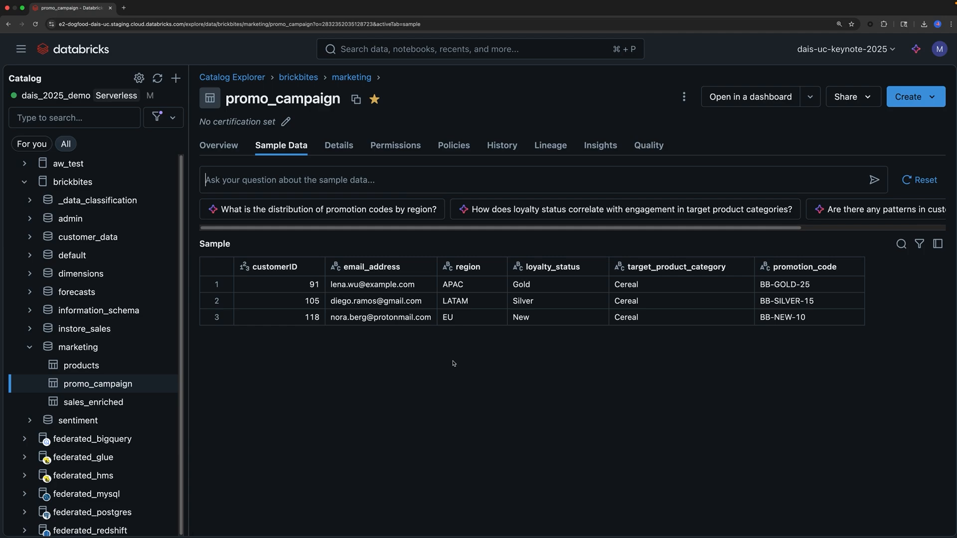
- Switch to the terminal and highlight the Iceberg REST catalog URI in the brickbites.properties output
key(ctrl+Left)
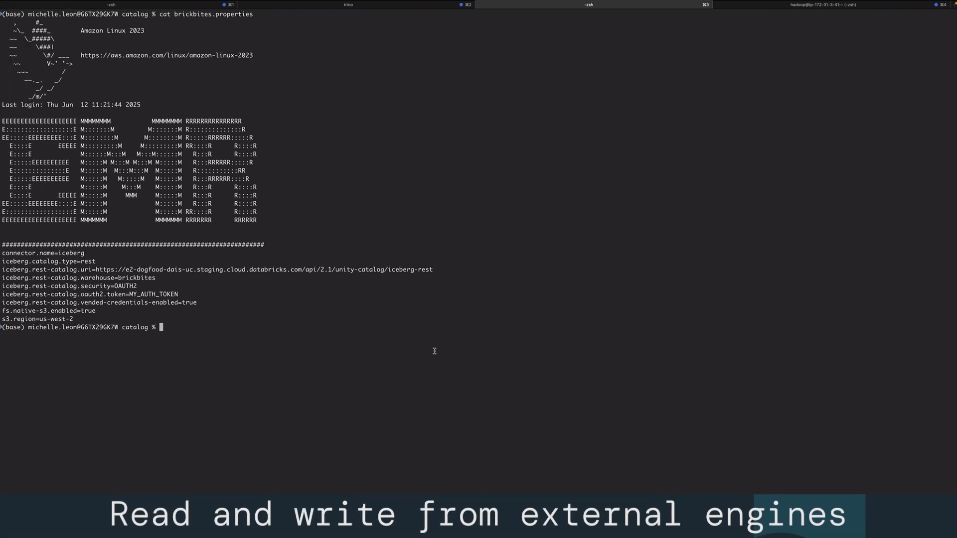
drag(438, 270, 97, 269)
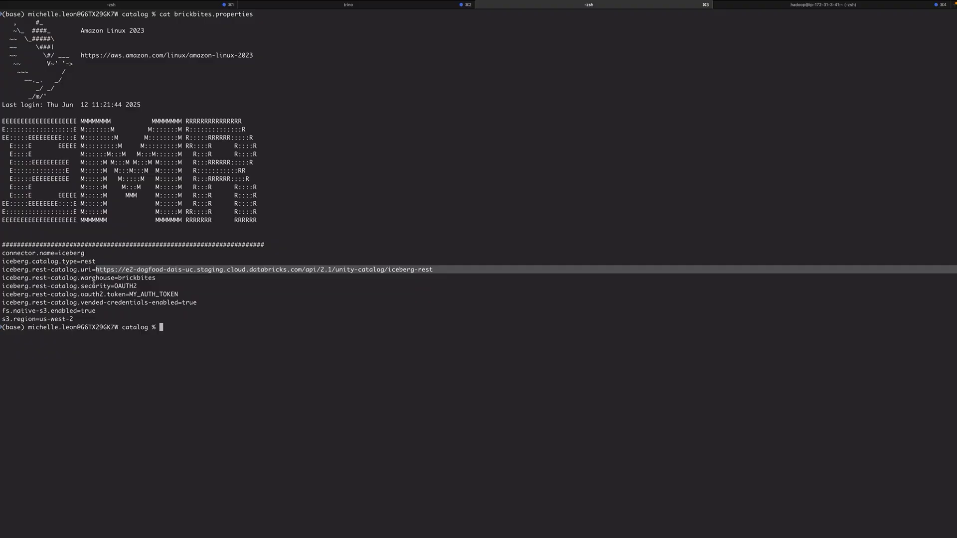
- In the Trino session, run "select * from brickbites.marketing.promo_campaign;"
click(373, 6)
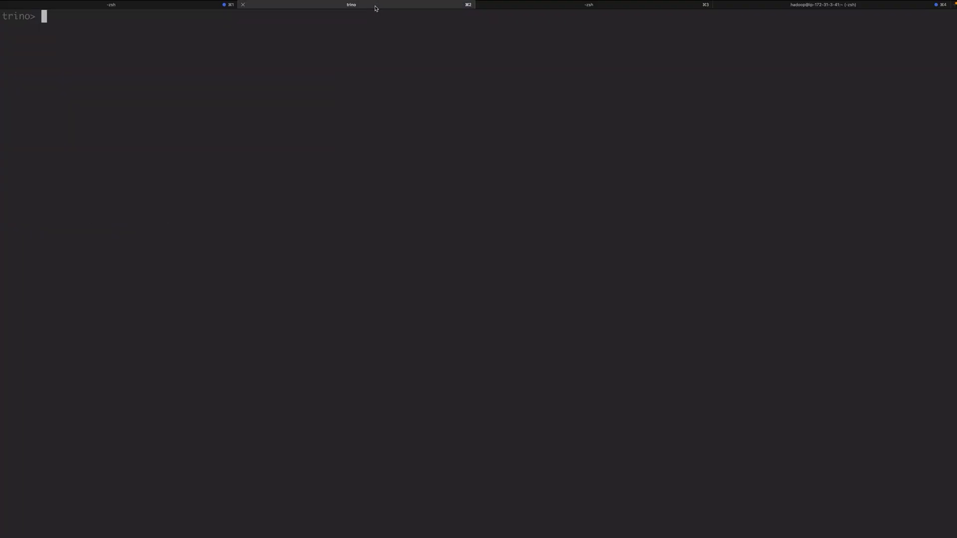
text(sele)
key(Right)
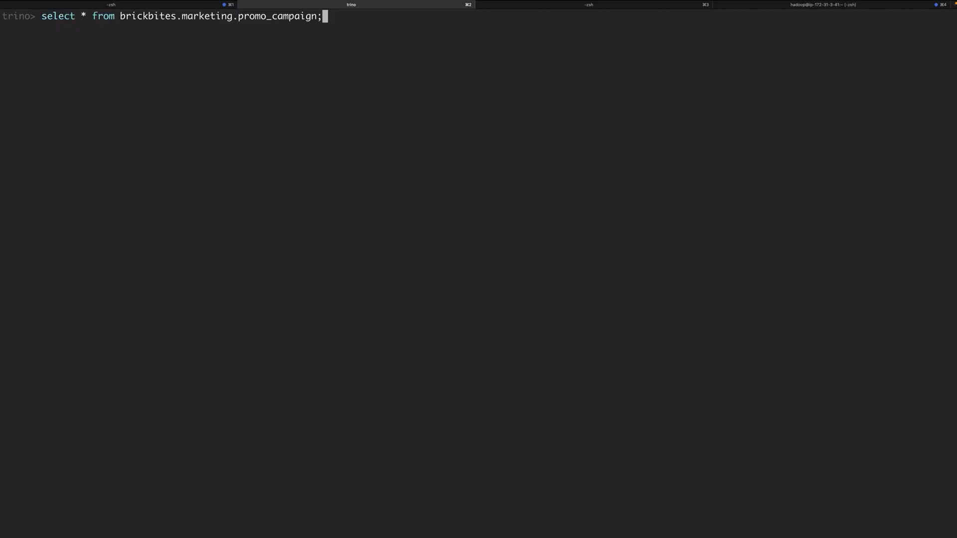
key(Return)
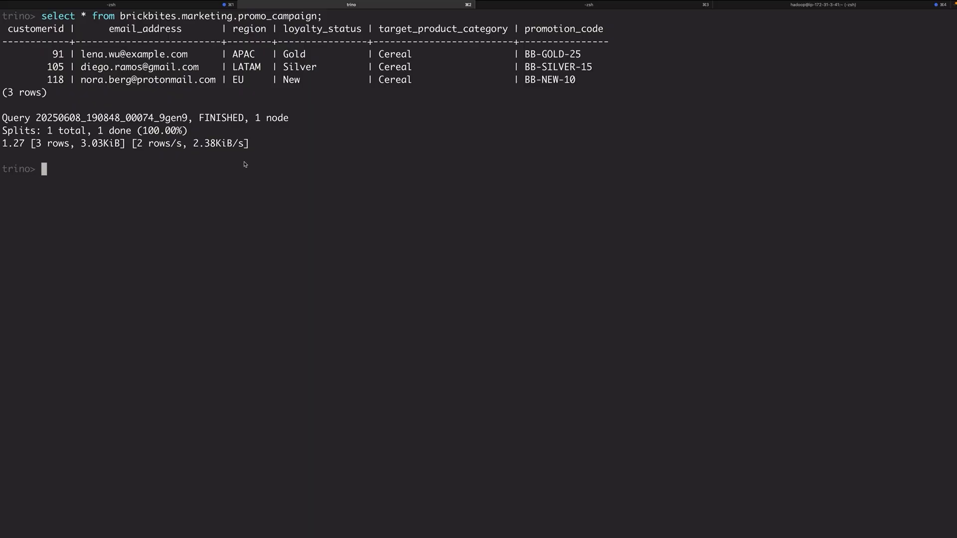
- Insert all rows from brickbites.customer_data.new into brickbites.marketing.promo_campaign with Trino, and highlight the inserted row count
text(INSER)
key(Right)
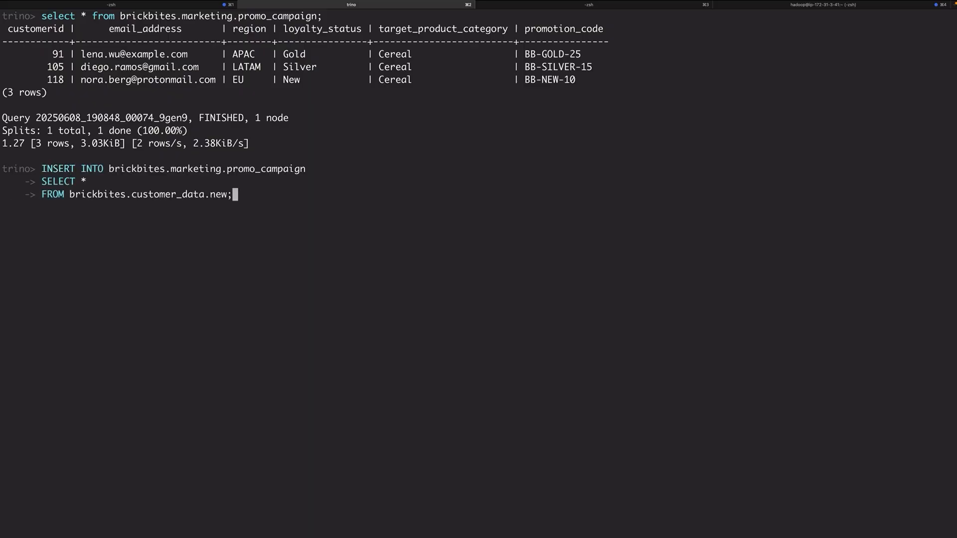
key(Return)
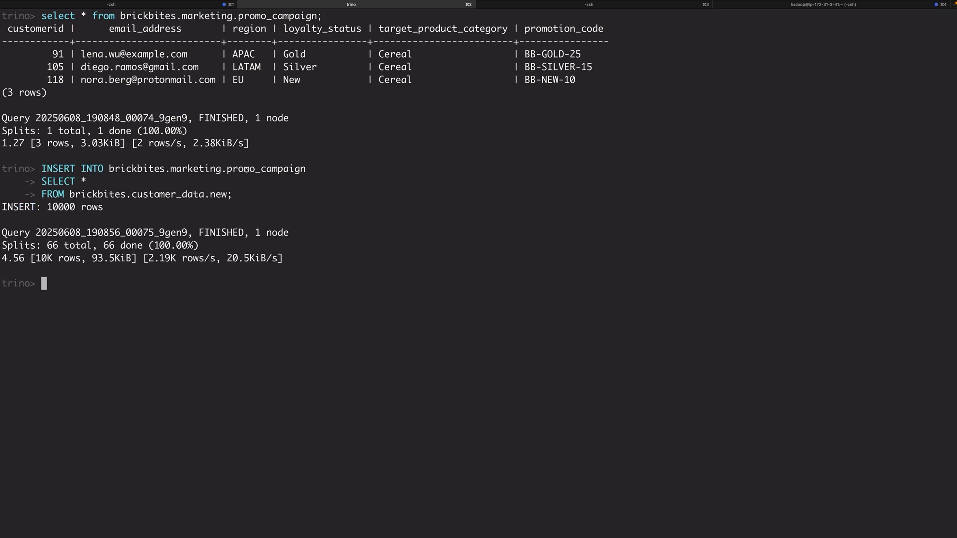
drag(112, 210, 49, 209)
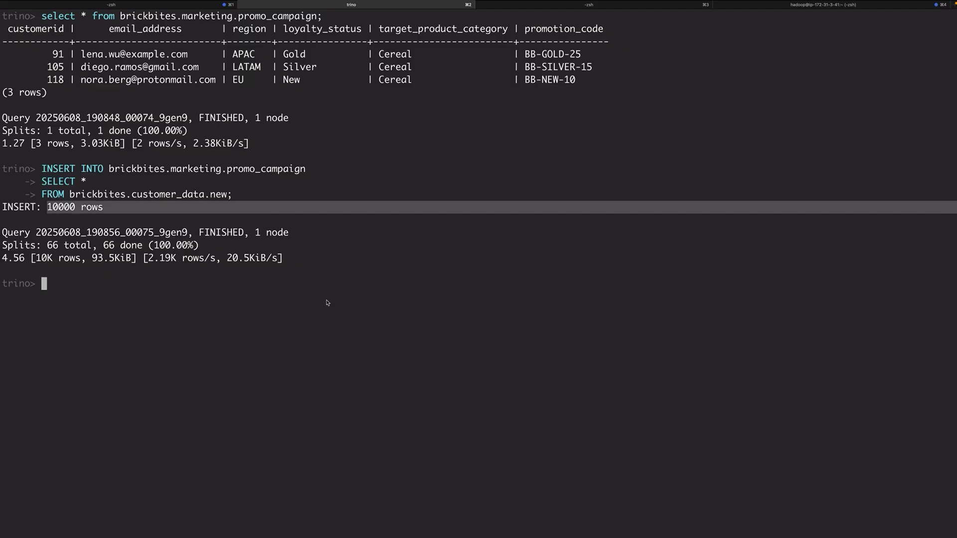
- Switch to Databricks and examine the refreshed promo_campaign sample data for the newly inserted customer rows
key(ctrl+Right)
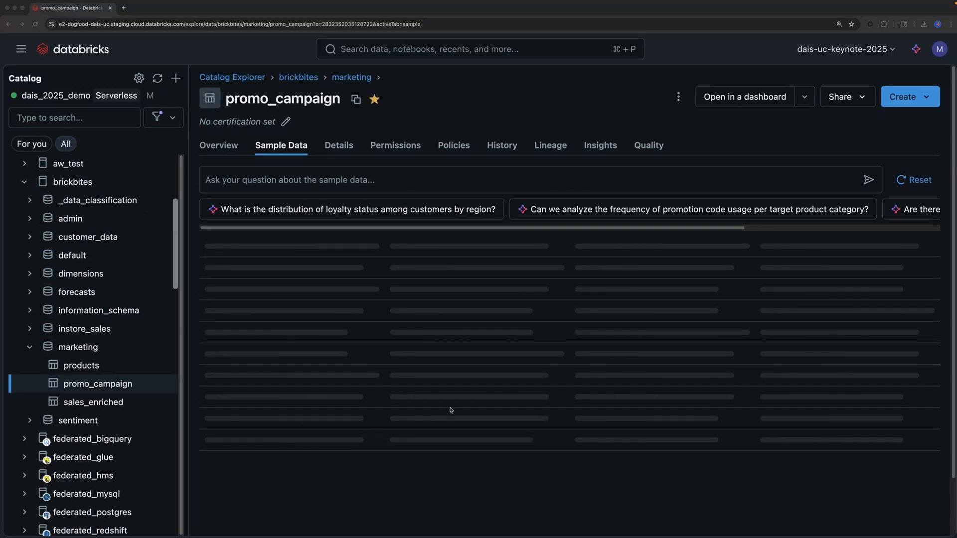
scroll(443, 400, down, 1)
scroll(441, 402, down, 5)
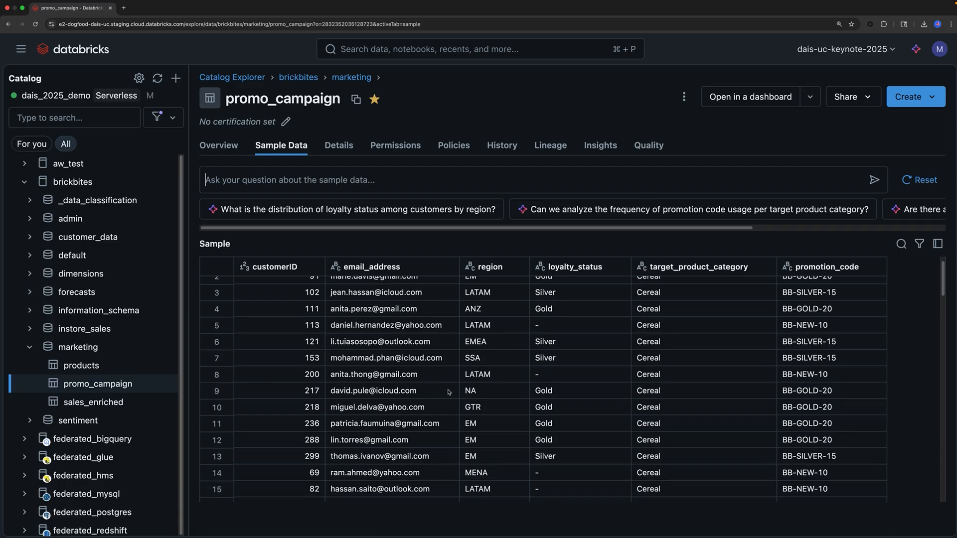
scroll(449, 392, down, 4)
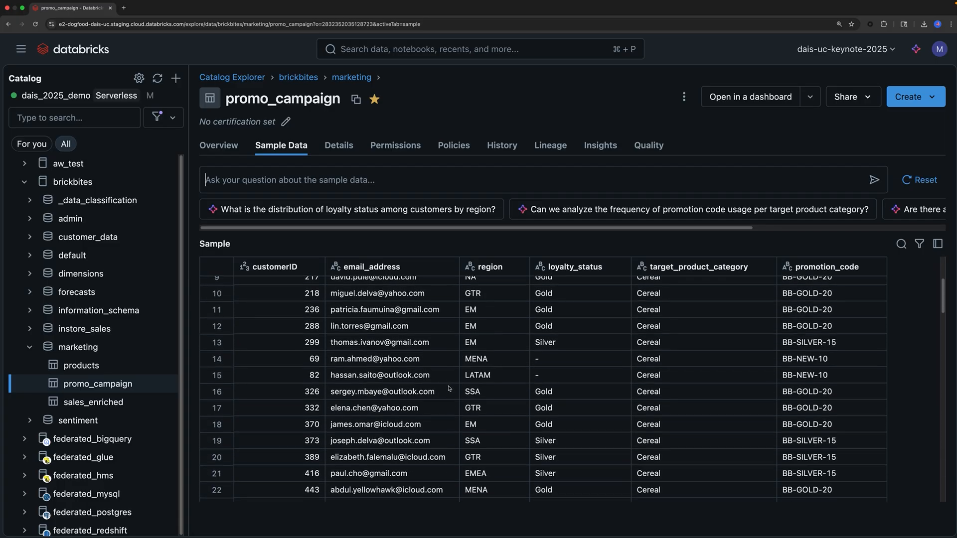
scroll(449, 389, down, 5)
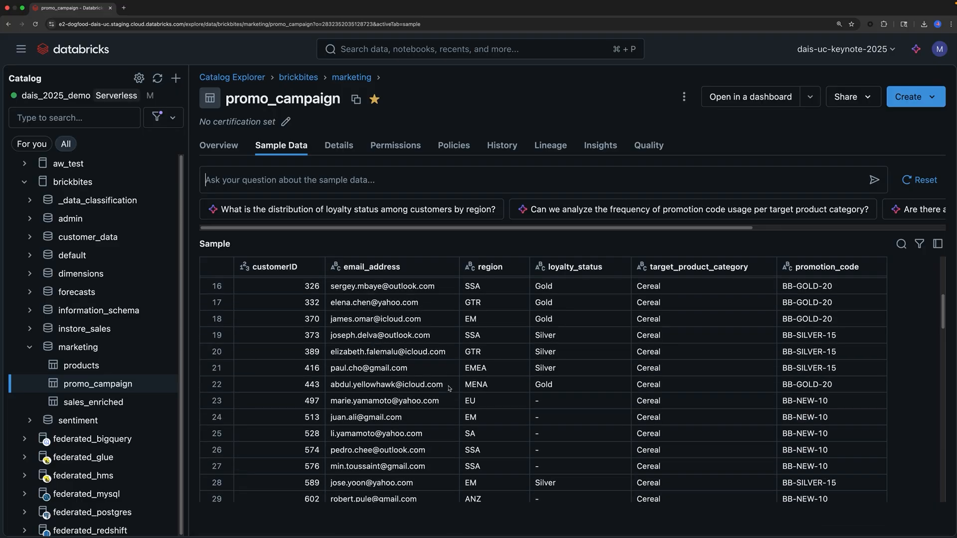
scroll(449, 388, down, 3)
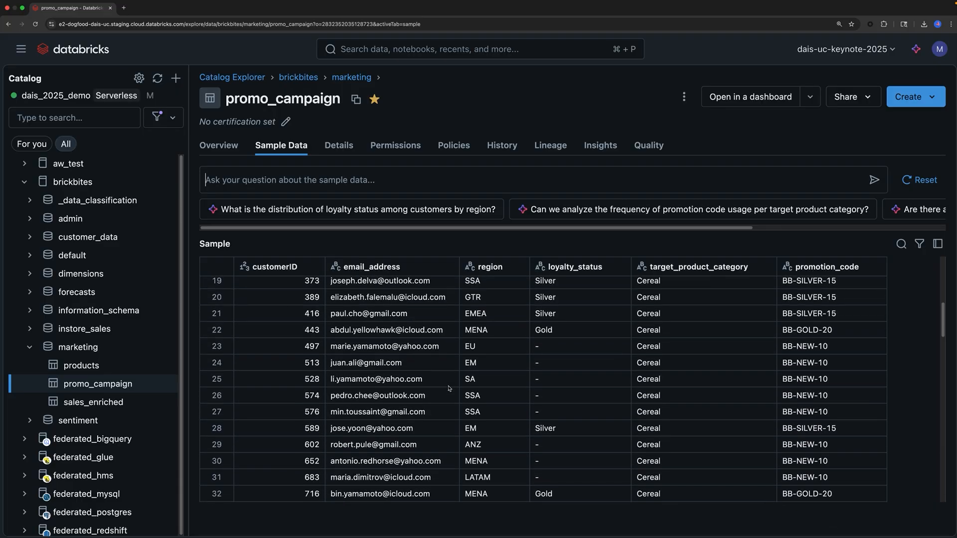
scroll(450, 389, up, 1)
scroll(450, 389, up, 2)
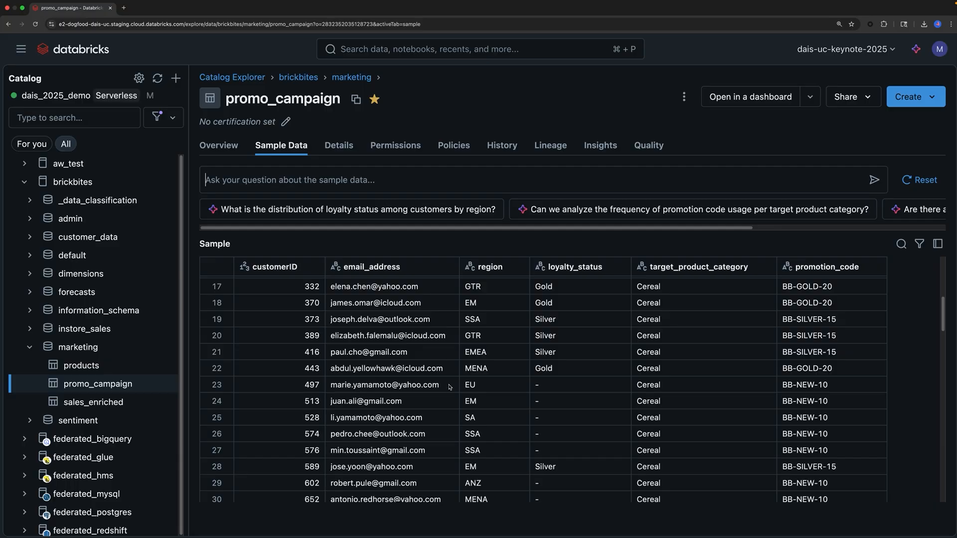
scroll(449, 387, up, 2)
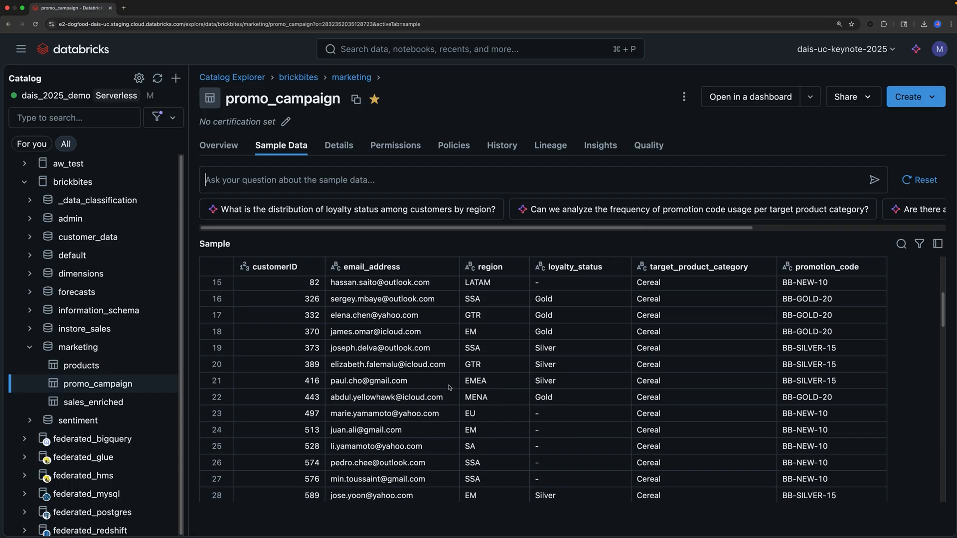
scroll(449, 388, up, 1)
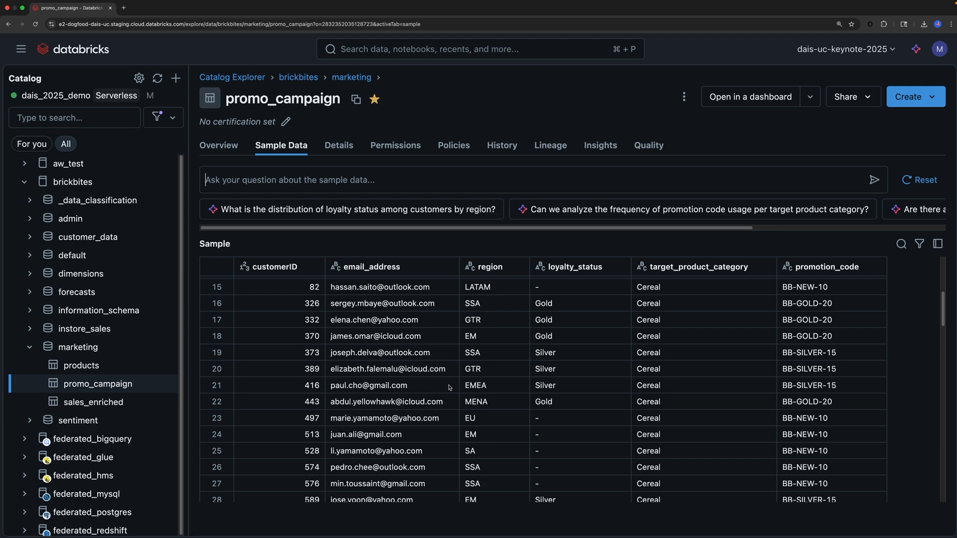
- Reduce the terminal from full screen, switch to the Snowflake notebook and run the brickbites.promo_campaign query limited to 20 rows
key(ctrl+Left)
click(449, 386)
key(ctrl+super+f)
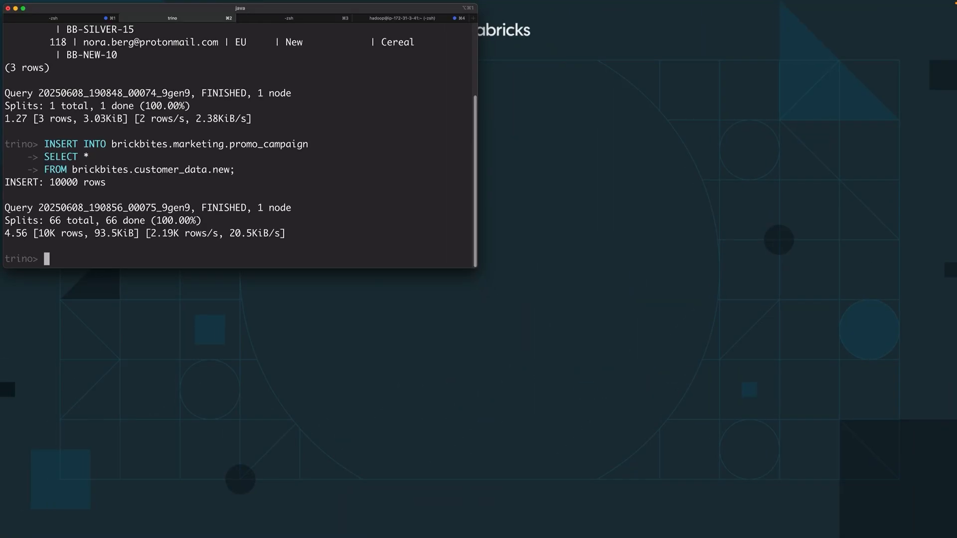
key(super+Tab)
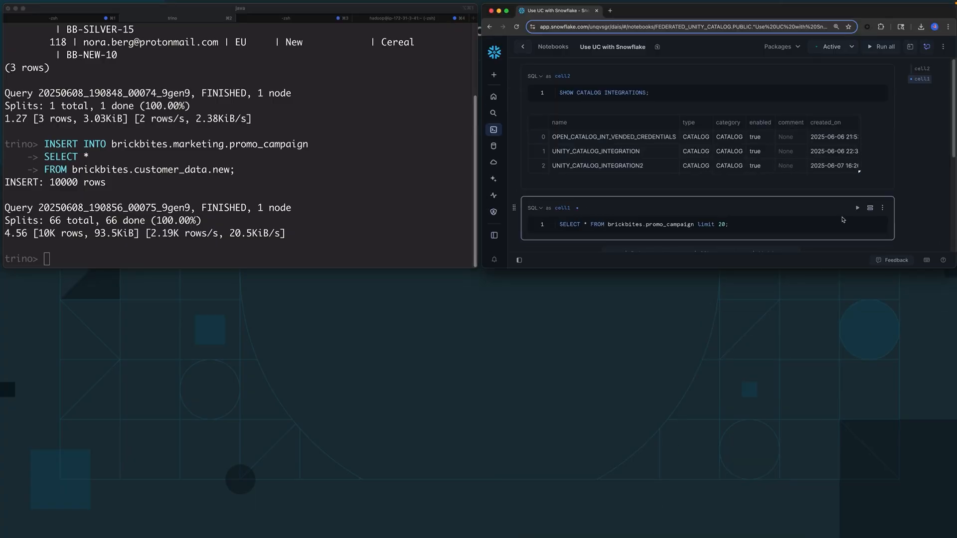
click(858, 208)
double_click(693, 224)
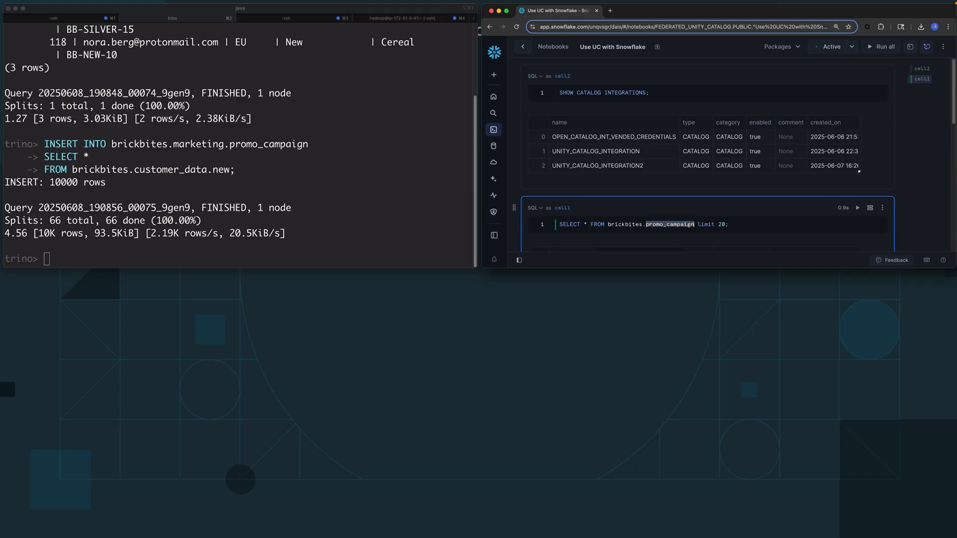
- Switch to the DuckDB terminal and run "select * from brickbites.marketing.promo_campaign limit 20;"
key(alt+super+2)
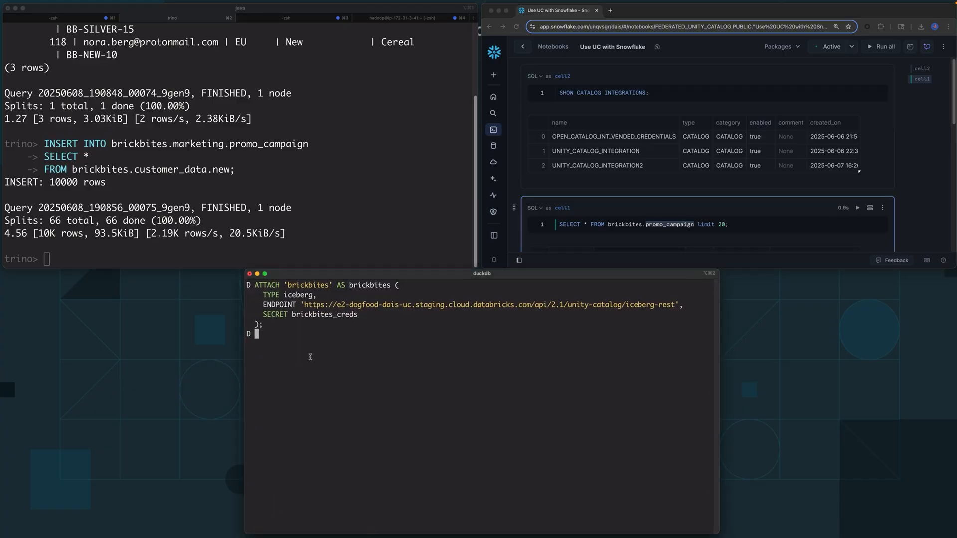
text(select * from brickbites.marketing.promo_campaign limit 20;)
key(Return)
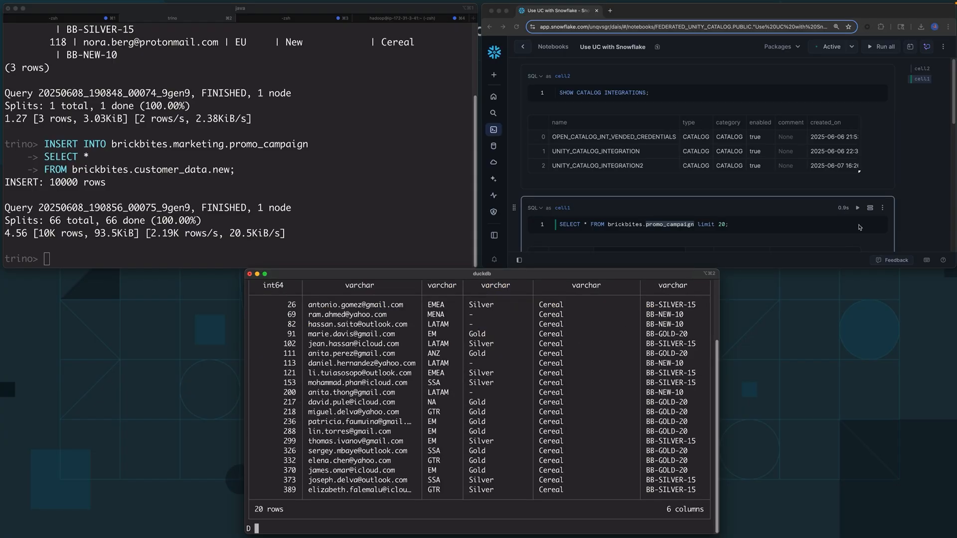
- Compare the promo_campaign query results across the Snowflake, Trino and DuckDB windows
scroll(905, 215, down, 5)
scroll(912, 204, down, 2)
scroll(912, 205, down, 1)
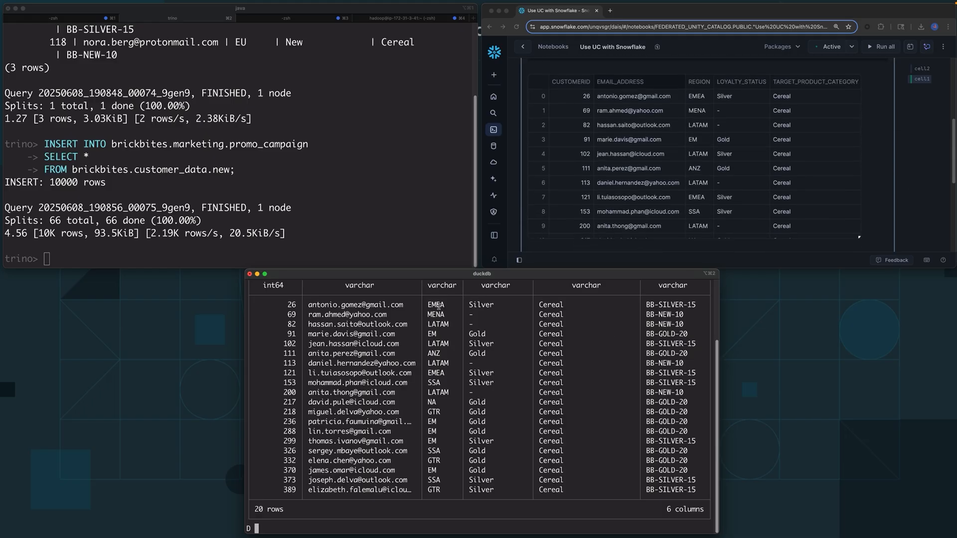
scroll(363, 227, up, 1)
scroll(363, 227, up, 5)
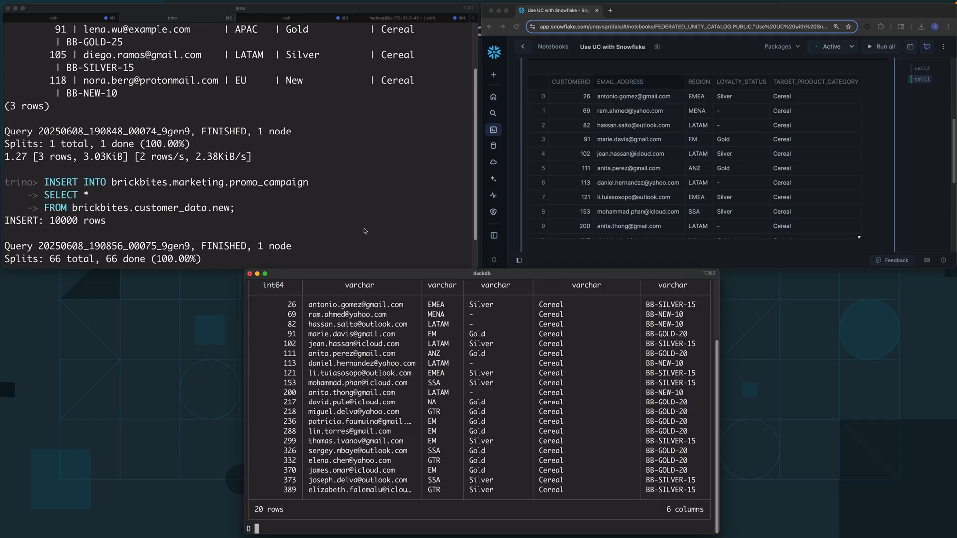
scroll(366, 230, up, 2)
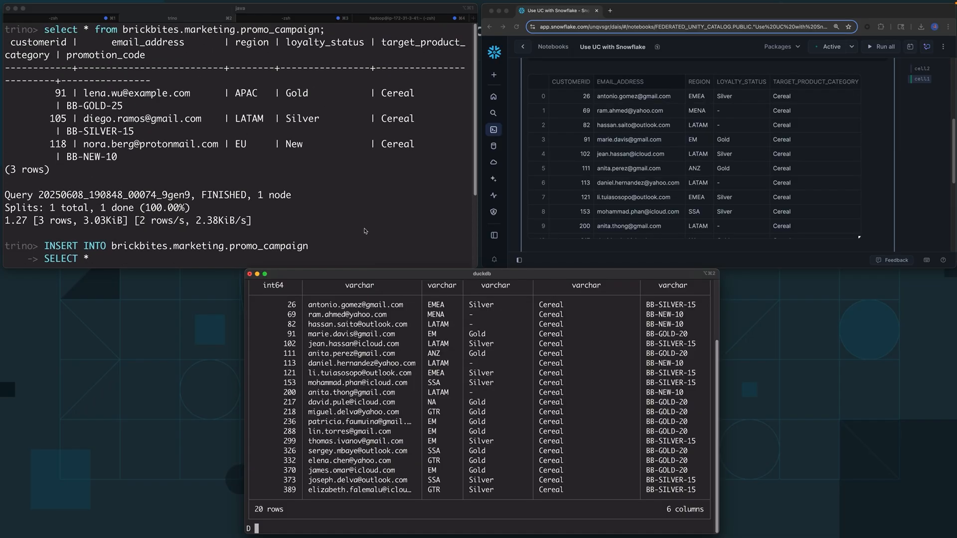
click(359, 187)
click(881, 189)
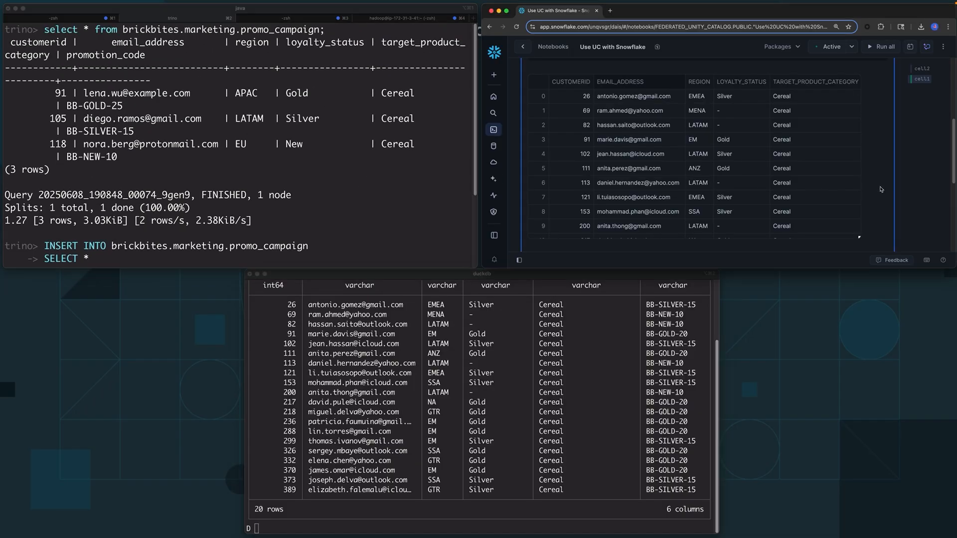
click(645, 336)
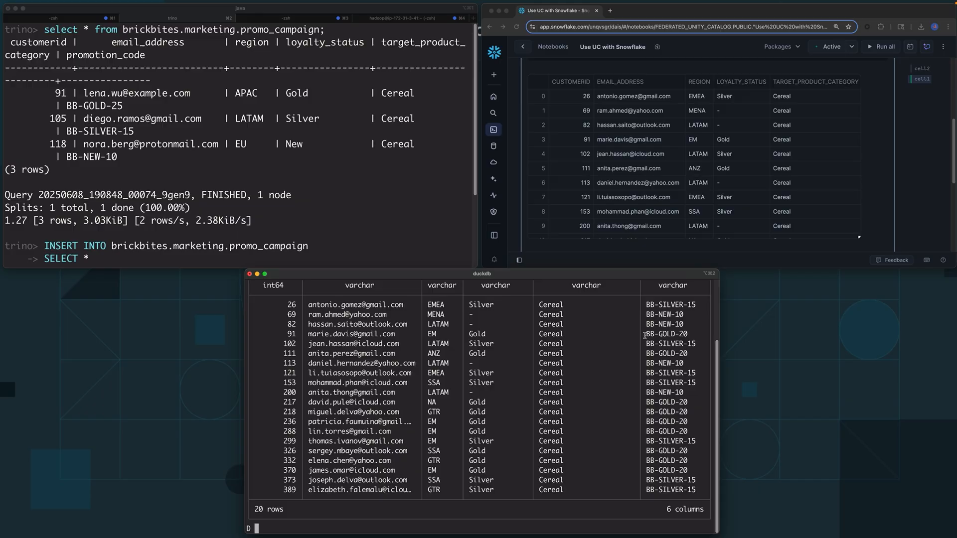
- Switch to Databricks and assign the governed tag class.email_address to the email_address column in the promo_campaign overview
key(ctrl+Right)
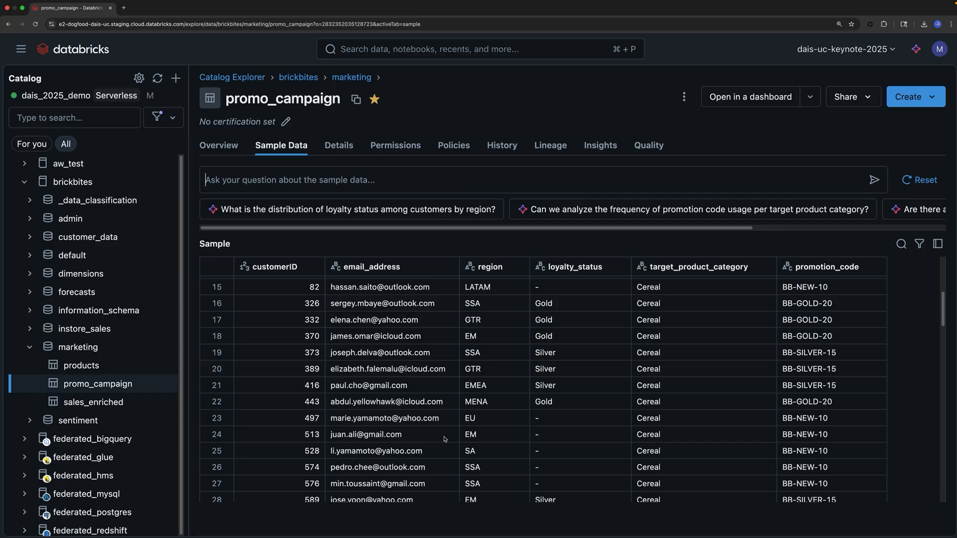
click(231, 149)
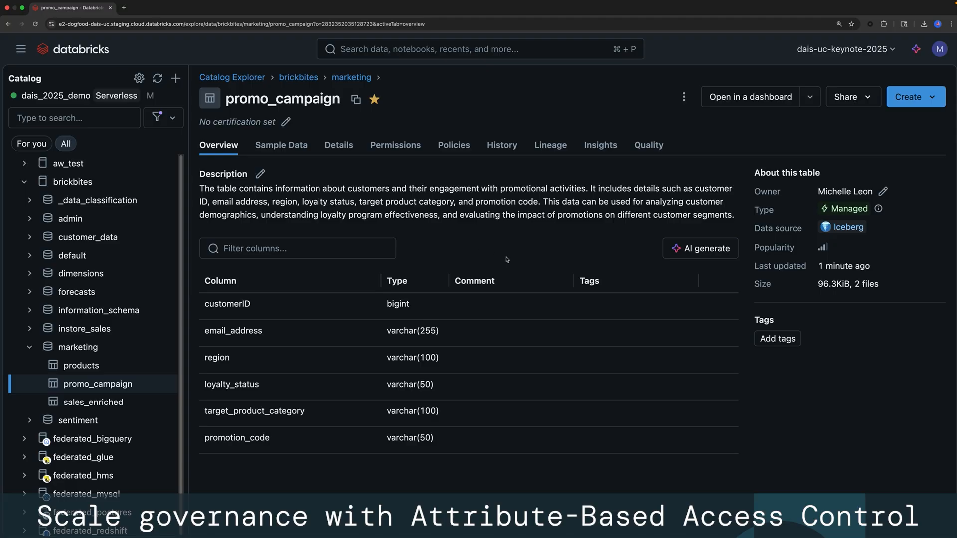
click(598, 331)
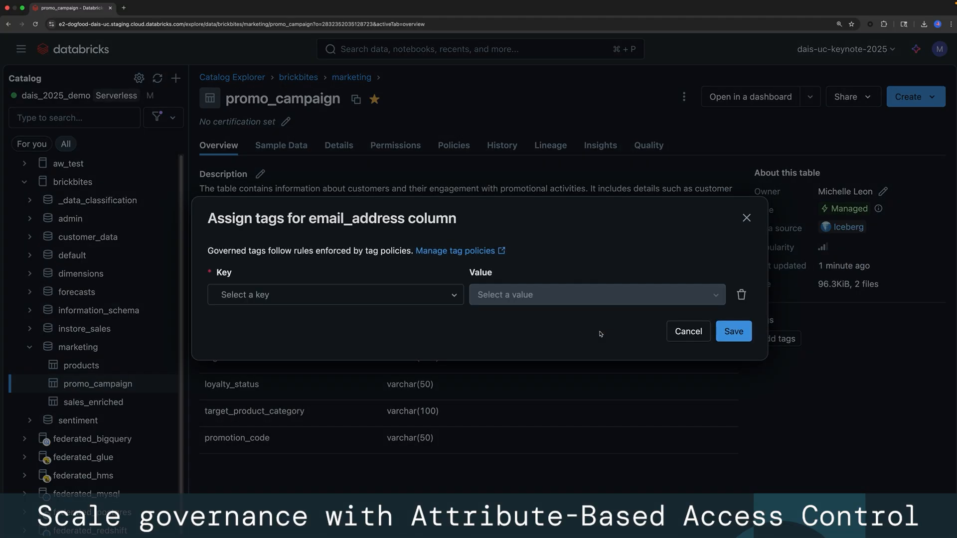
click(413, 294)
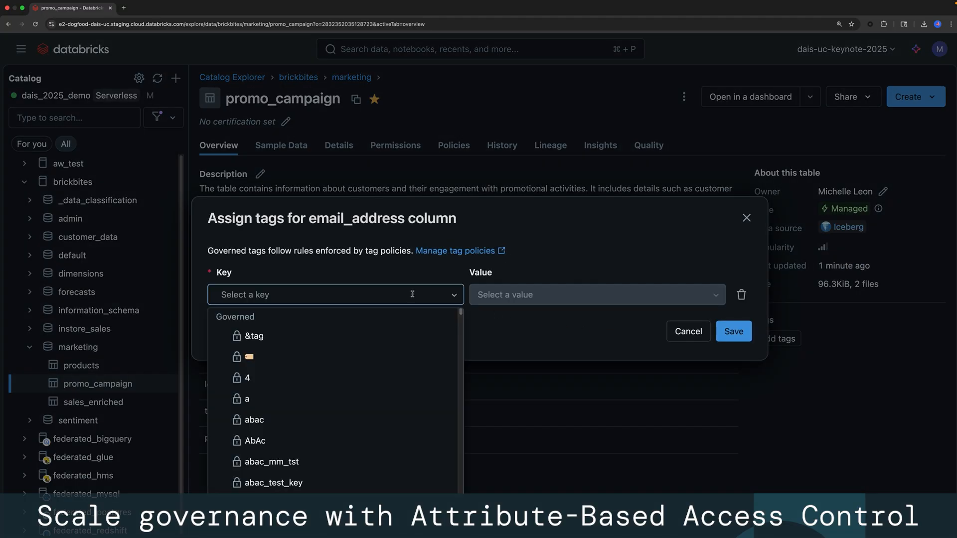
text(class)
key(Down)
key(Down)
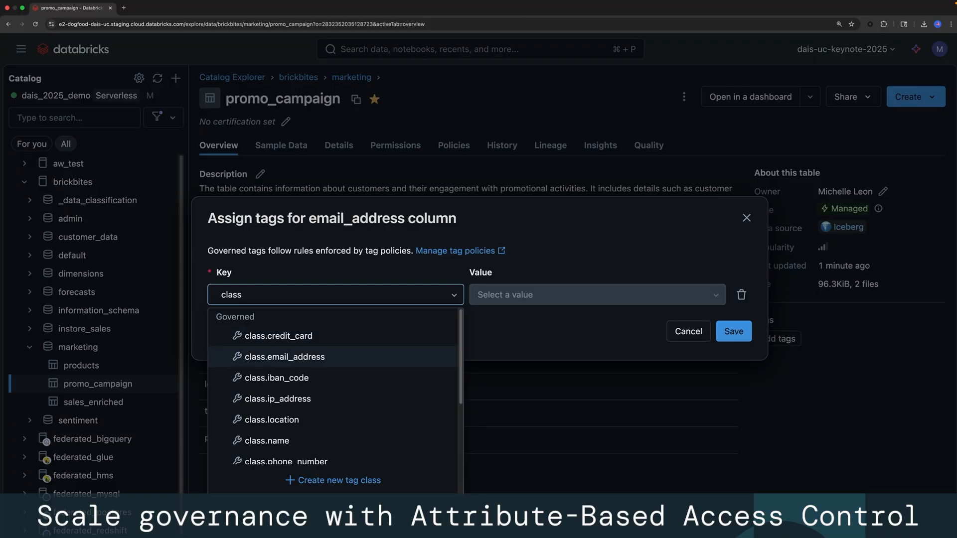
key(Return)
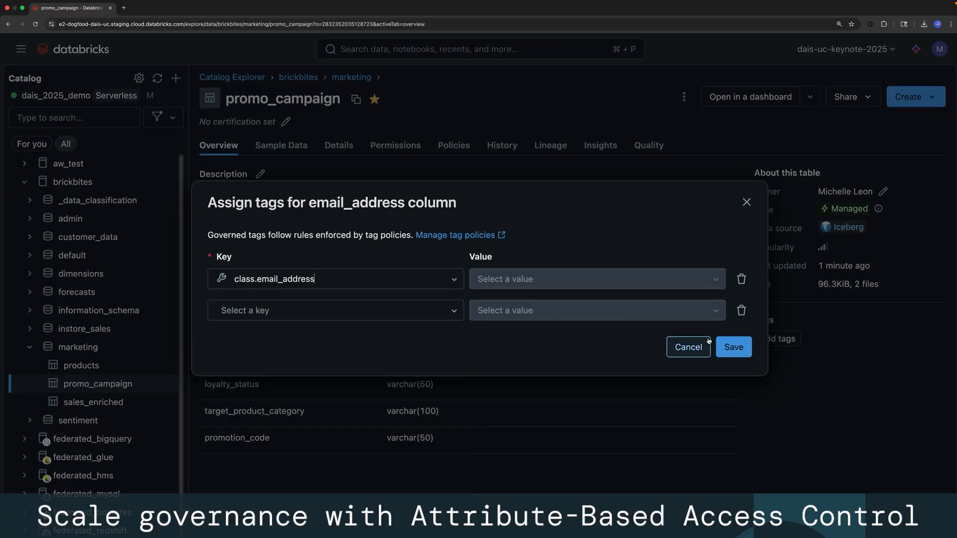
click(728, 348)
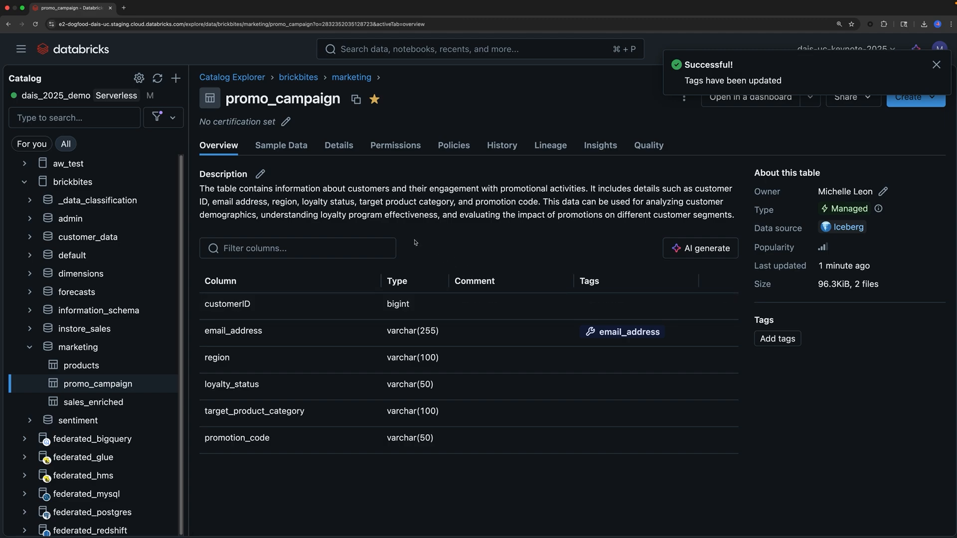
- Examine promo_campaign's sample data for email masking, check its policies with inherited ones included, and return to the sample data
click(303, 148)
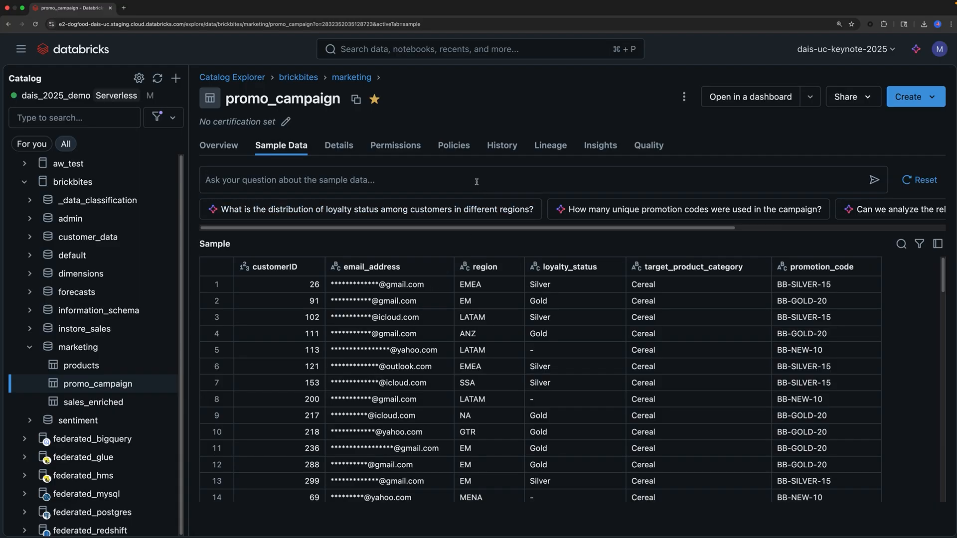
click(468, 149)
click(489, 177)
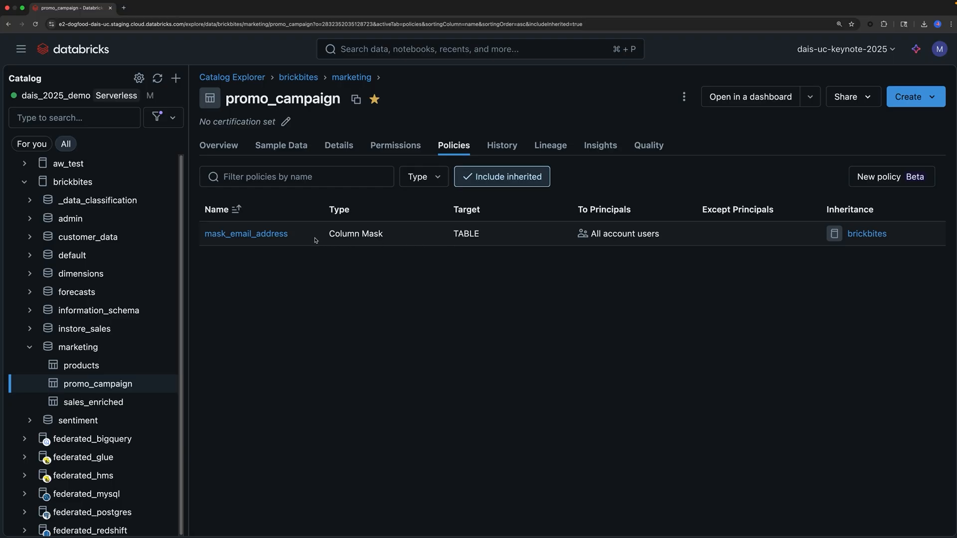
click(293, 146)
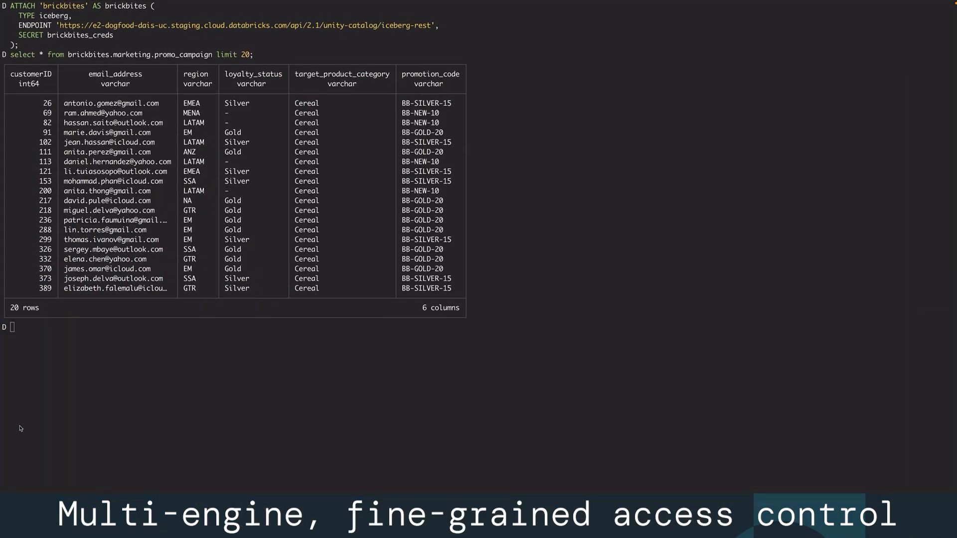
- Switch to the DuckDB terminal and rerun "select * from brickbites.marketing.promo_campaign limit 20;" to check the email_address column
click(56, 323)
text(selel)
text(t * from p)
key(BackSpace)
text(brickbites.marketing)
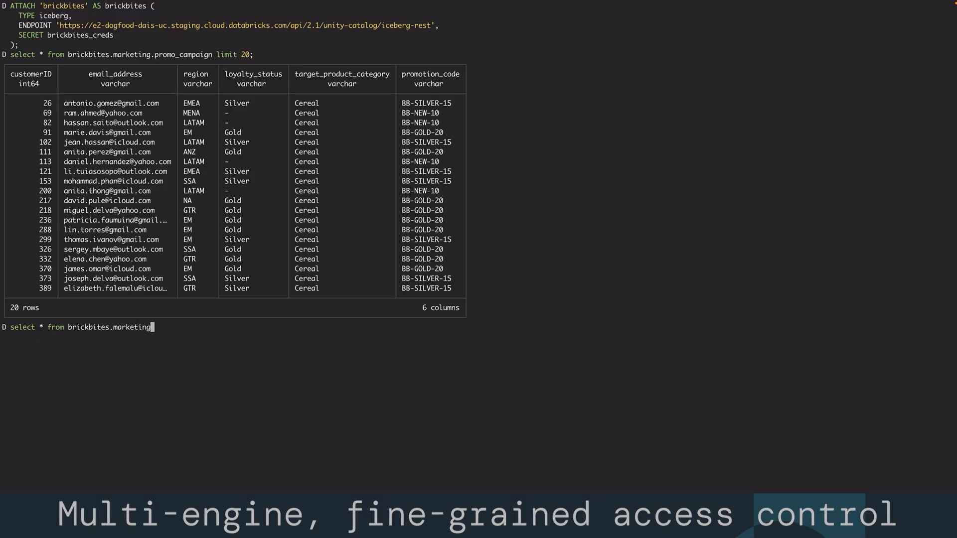
text(.promo_campaign)
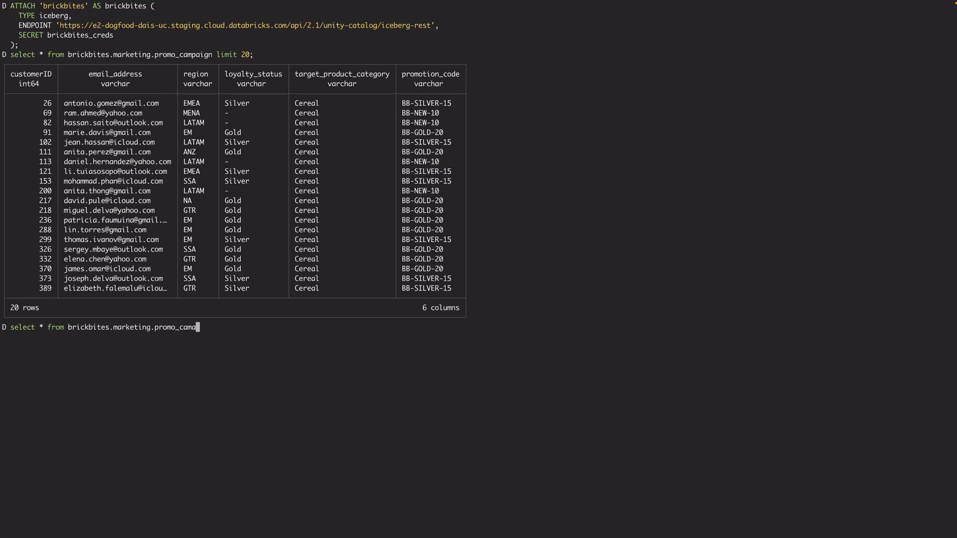
text( limit 20;)
key(Return)
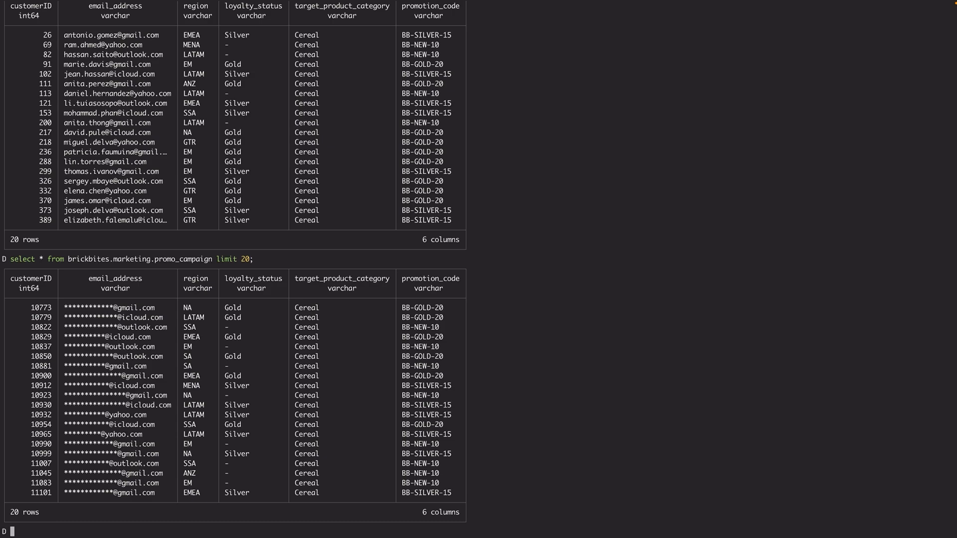